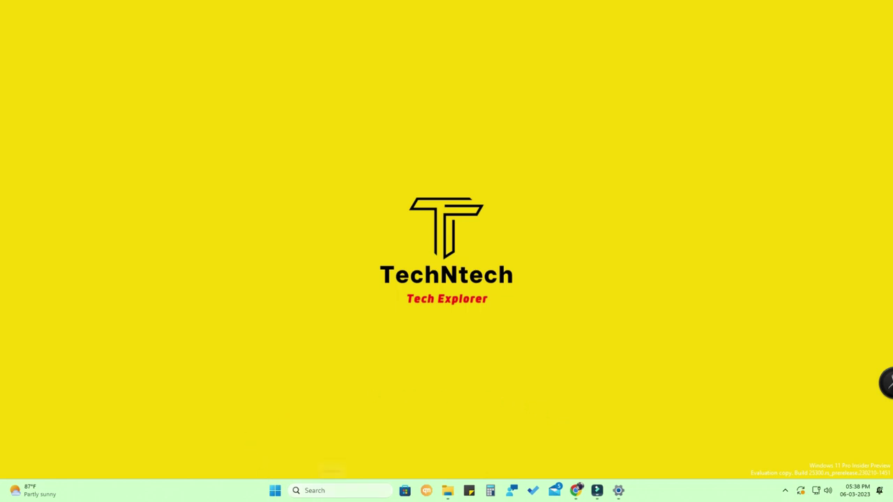
# Step: Open File Explorer and go to Local Disk (C:) > Program Files (x86)
pyautogui.click(330, 492)
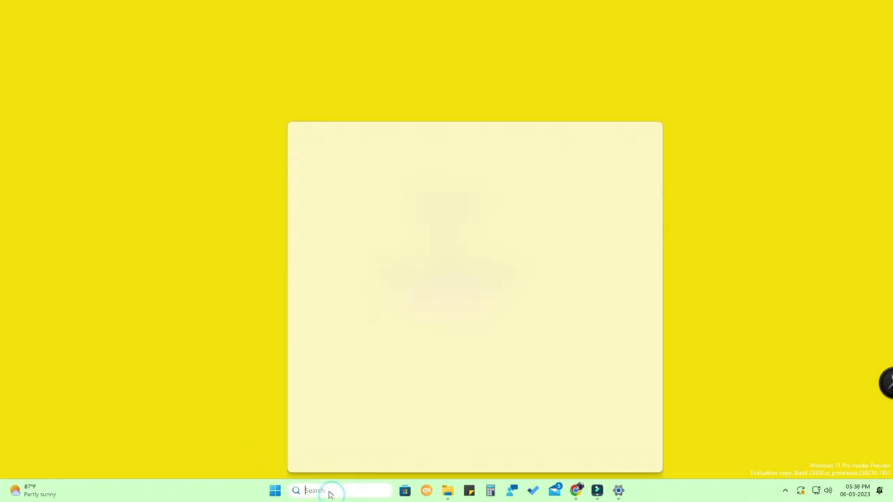
pyautogui.click(733, 321)
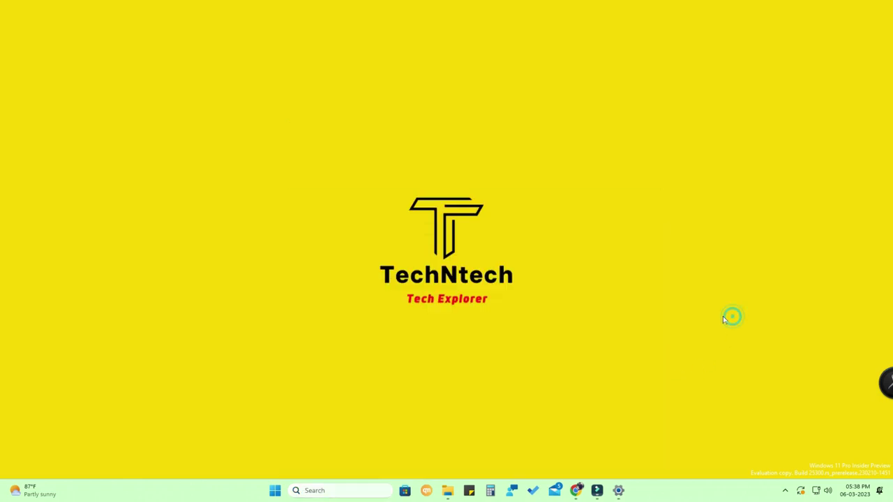
pyautogui.moveTo(441, 492)
pyautogui.click(446, 433)
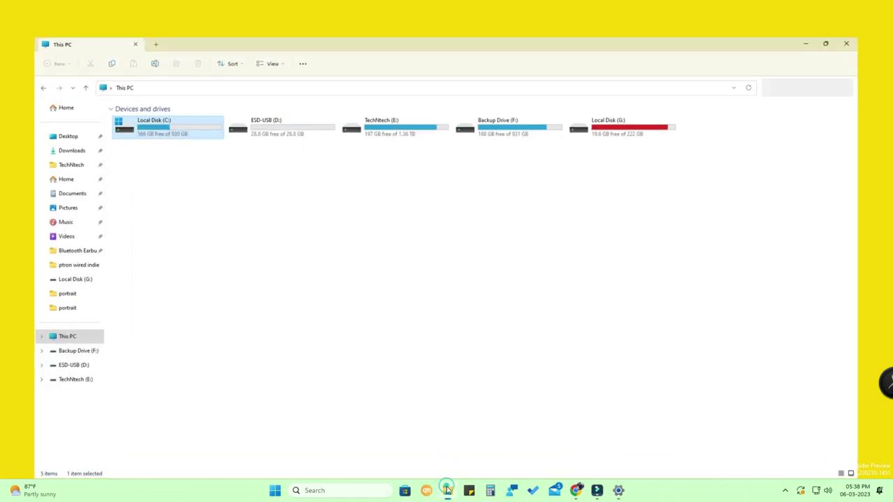
pyautogui.doubleClick(140, 105)
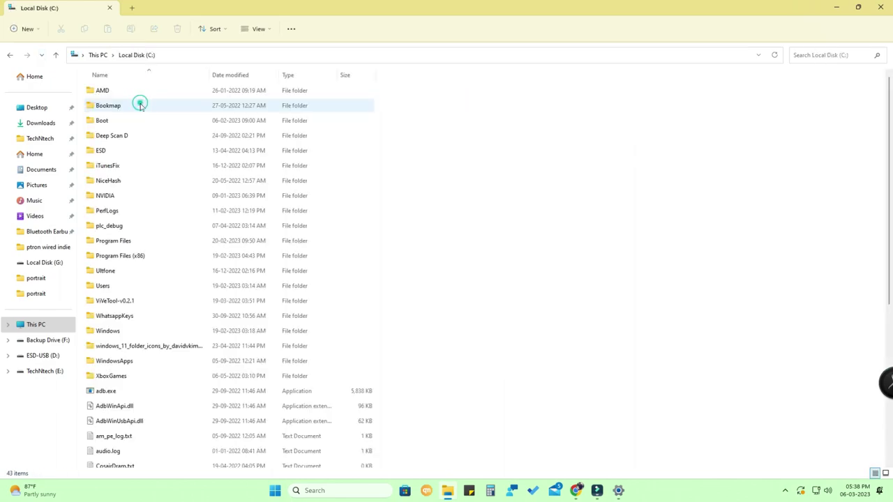
pyautogui.doubleClick(163, 257)
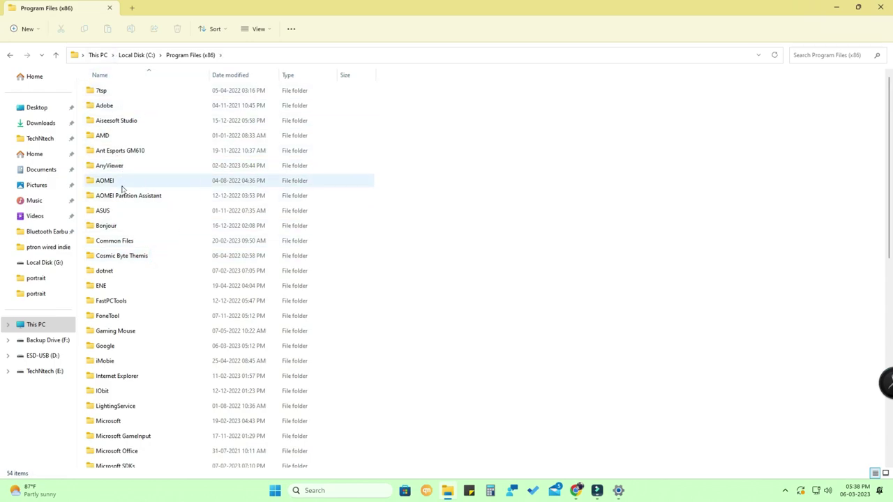
# Step: Look through ASUS\AI Suite III, then go back up to the ASUS folder
pyautogui.doubleClick(111, 214)
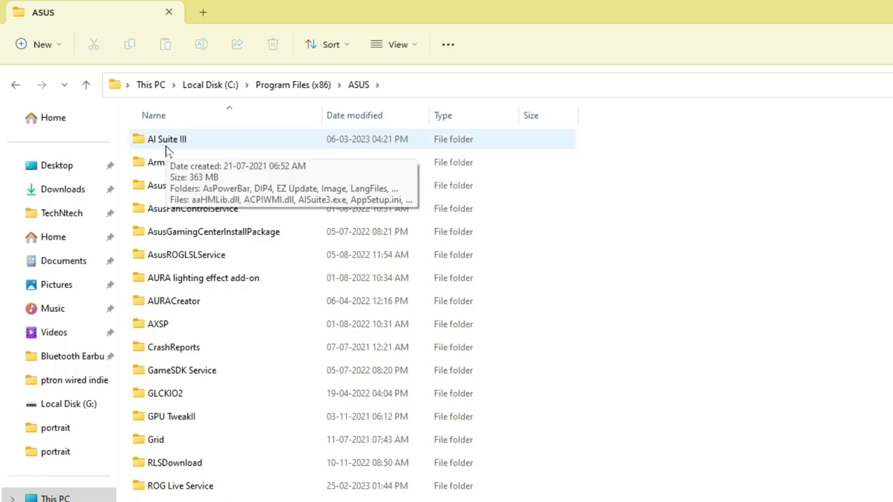
pyautogui.click(239, 150)
pyautogui.doubleClick(239, 149)
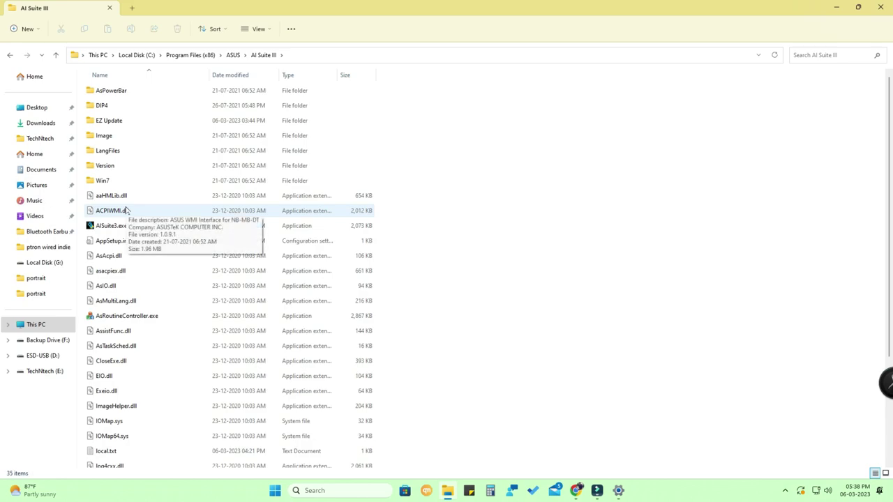
pyautogui.hotkey('alt', 'Up')
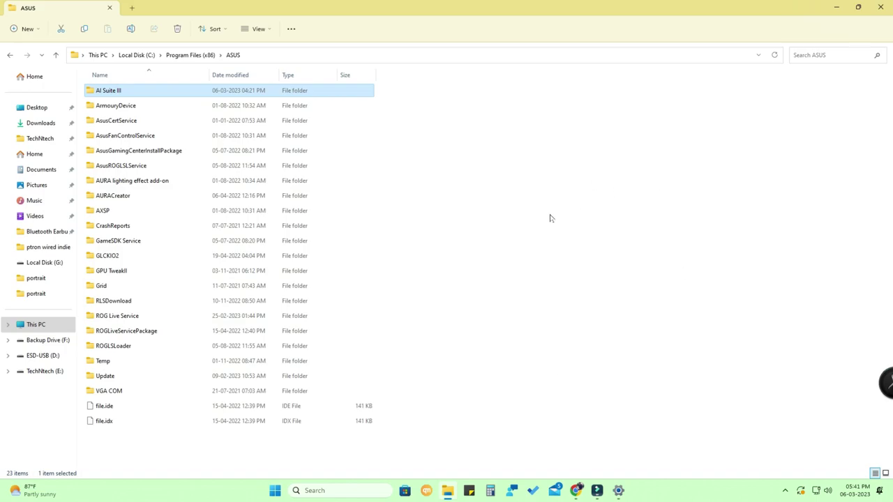
# Step: On the Download Center page, filter by product type Laptops and ZenBook Classic Series
pyautogui.click(576, 490)
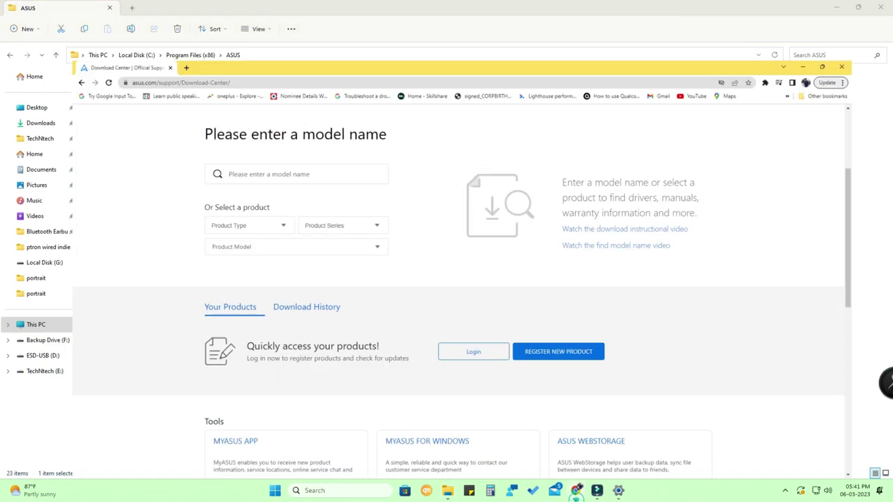
pyautogui.scroll(3, 295, 200)
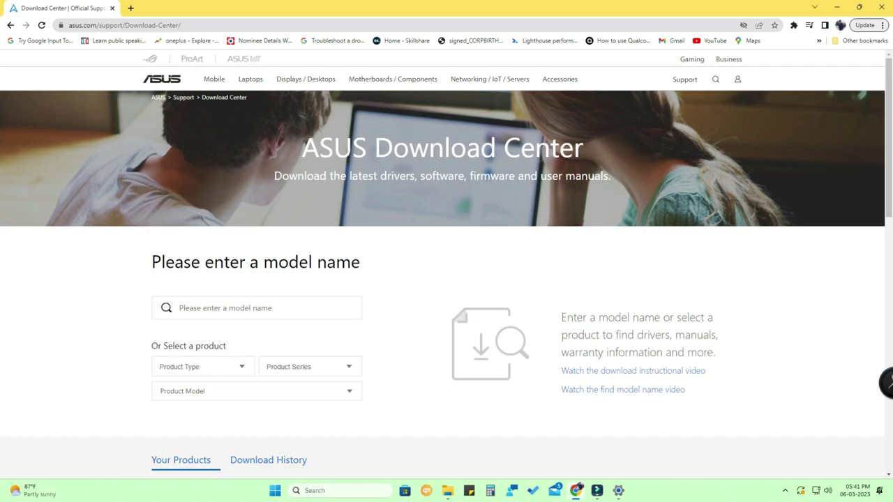
pyautogui.click(196, 375)
pyautogui.scroll(-1, 194, 334)
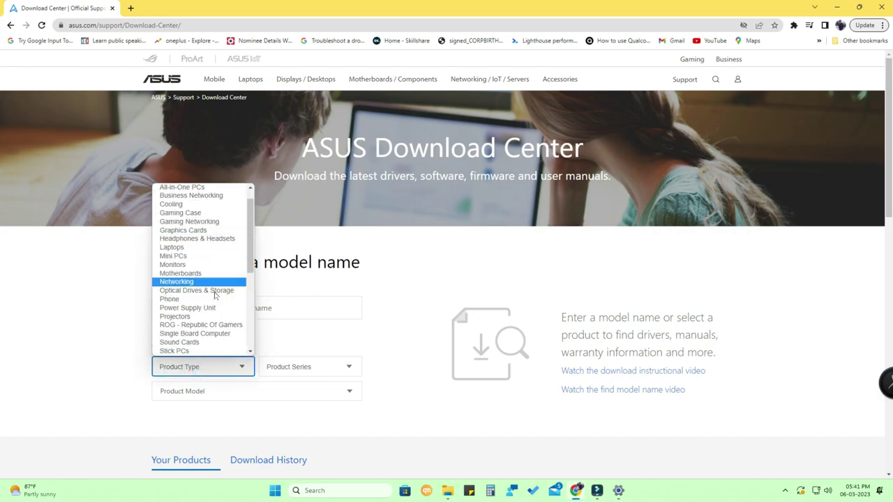
pyautogui.click(183, 247)
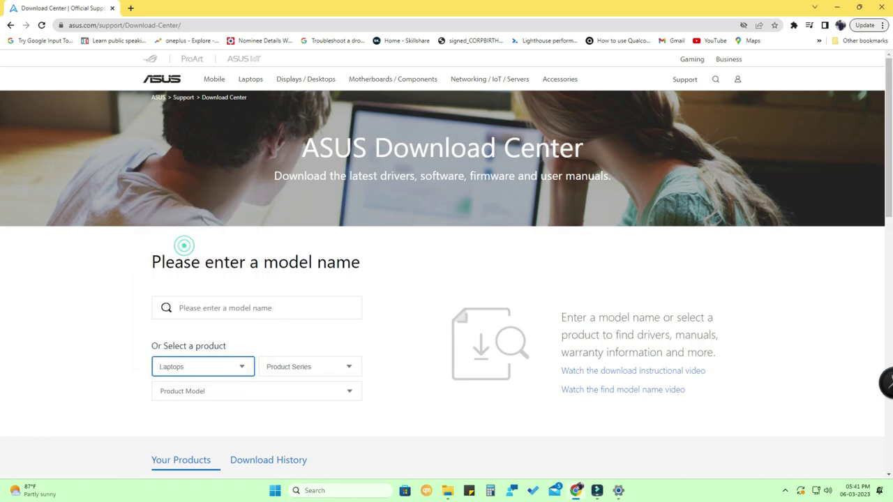
pyautogui.click(315, 368)
pyautogui.scroll(-1, 307, 356)
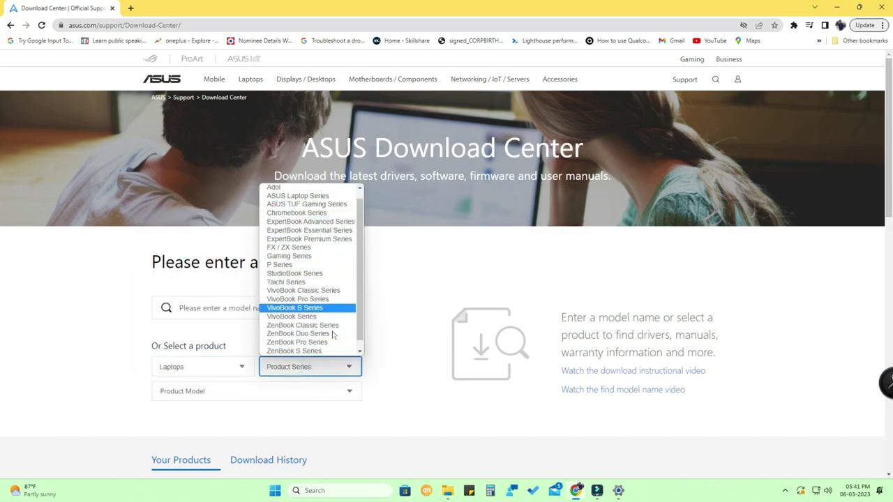
pyautogui.scroll(-1, 328, 289)
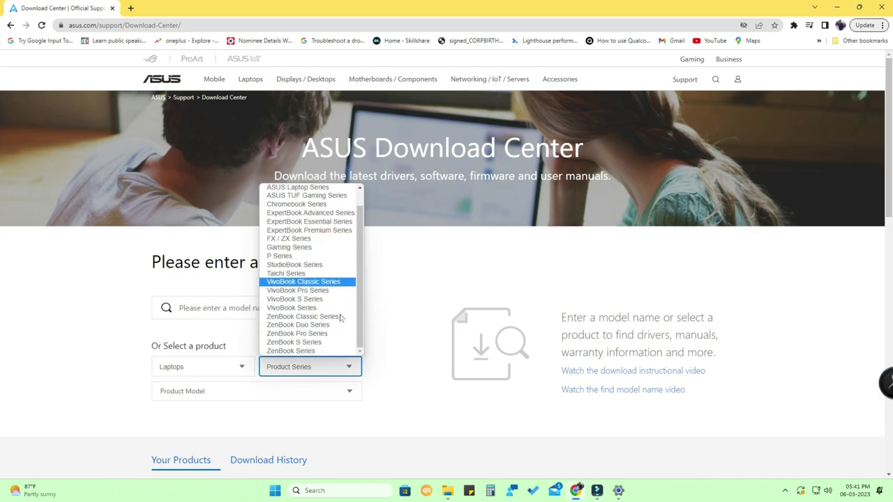
pyautogui.click(327, 316)
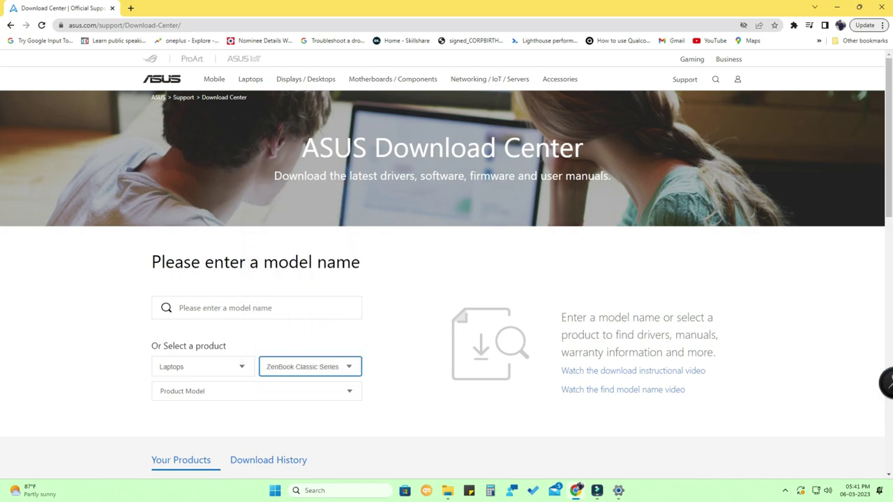
# Step: Change the product type to Motherboards and the series to ROG - Republic of Gamers
pyautogui.click(224, 373)
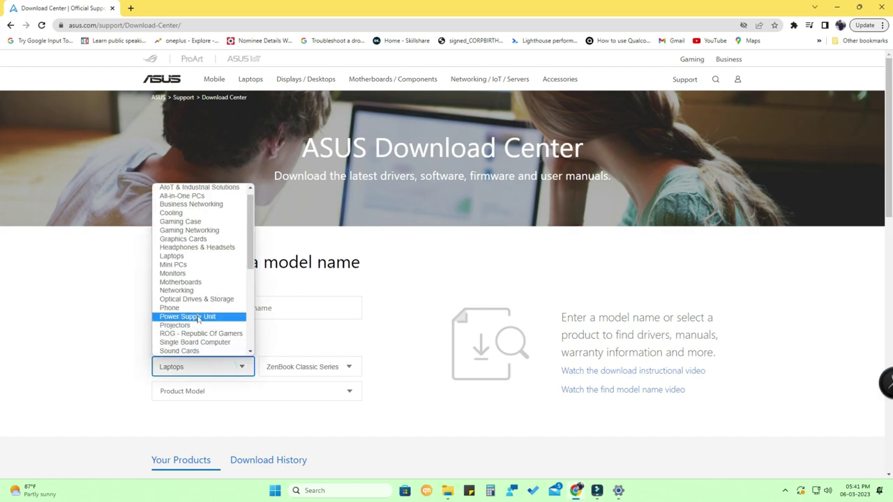
pyautogui.click(225, 282)
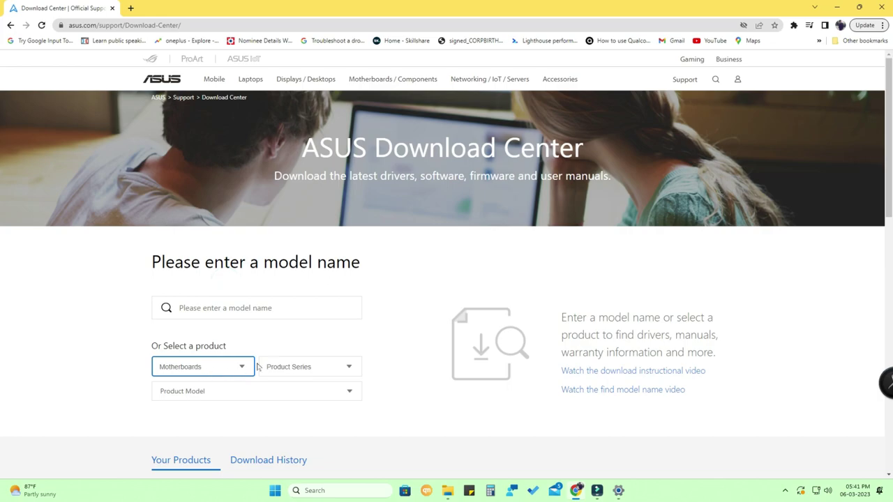
pyautogui.click(308, 366)
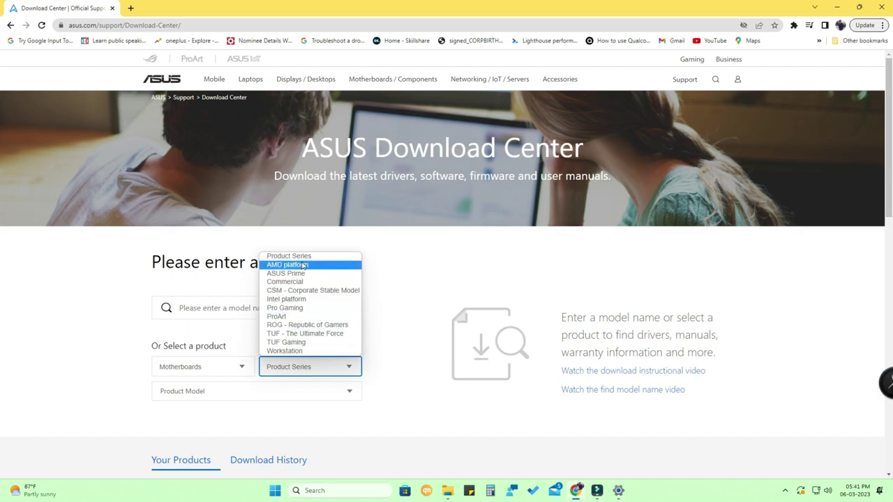
pyautogui.click(308, 325)
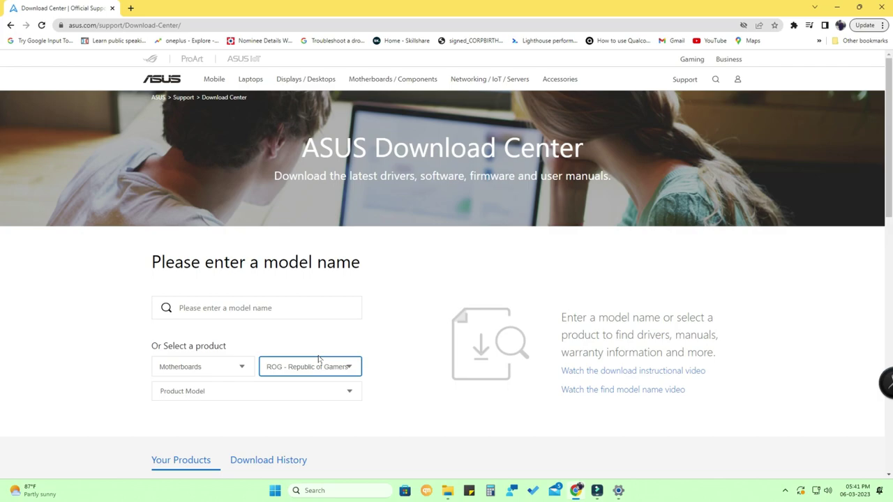
# Step: Pick ROG STRIX B550-F GAMING (WI-FI) from the product model list
pyautogui.click(231, 393)
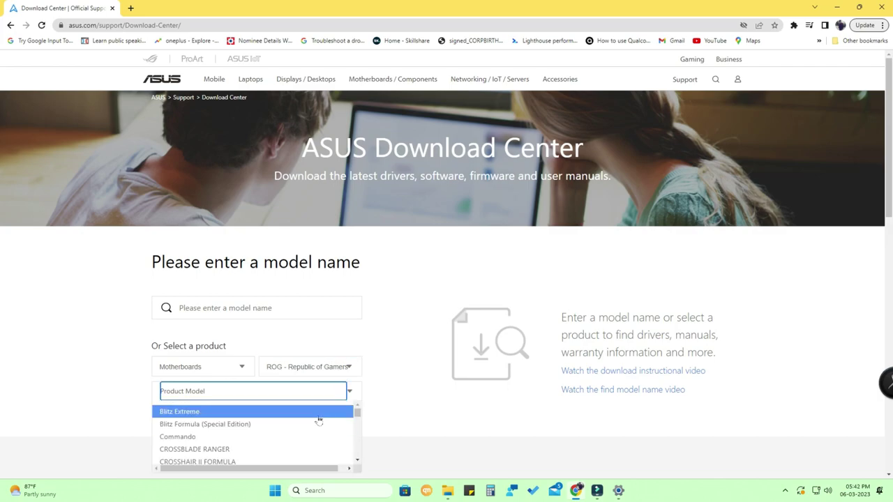
pyautogui.scroll(-3, 363, 358)
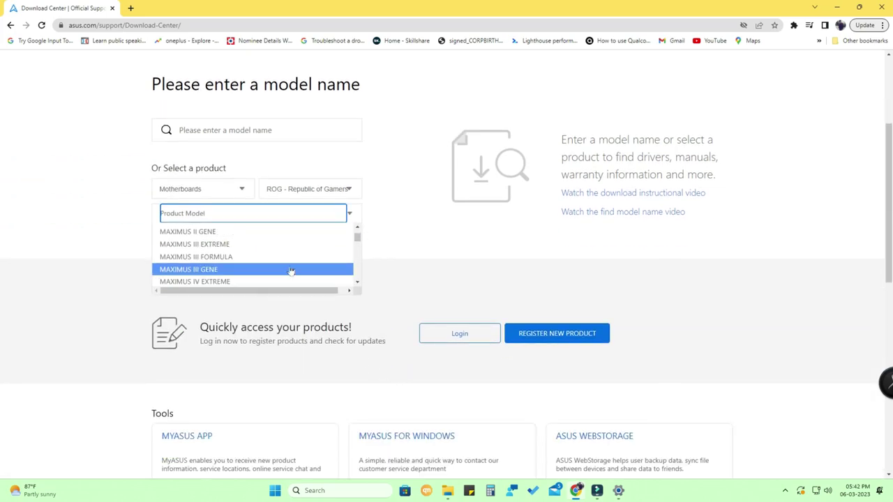
pyautogui.scroll(-10, 296, 251)
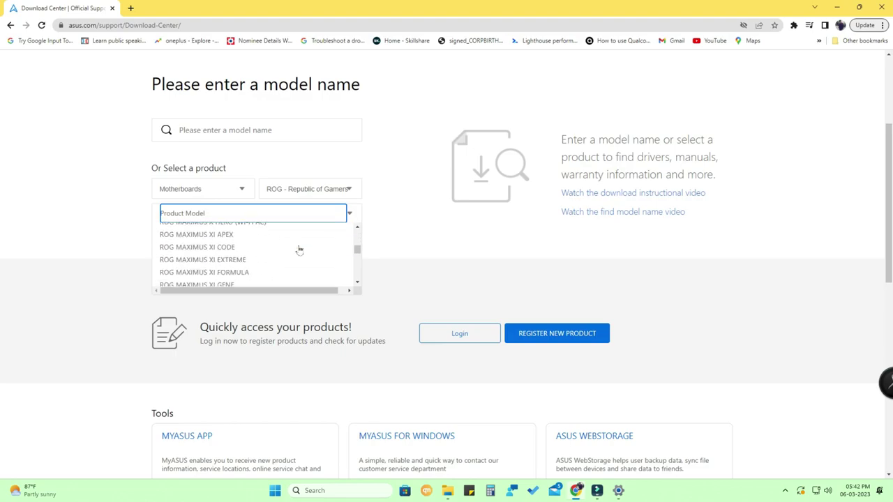
pyautogui.scroll(-3, 305, 277)
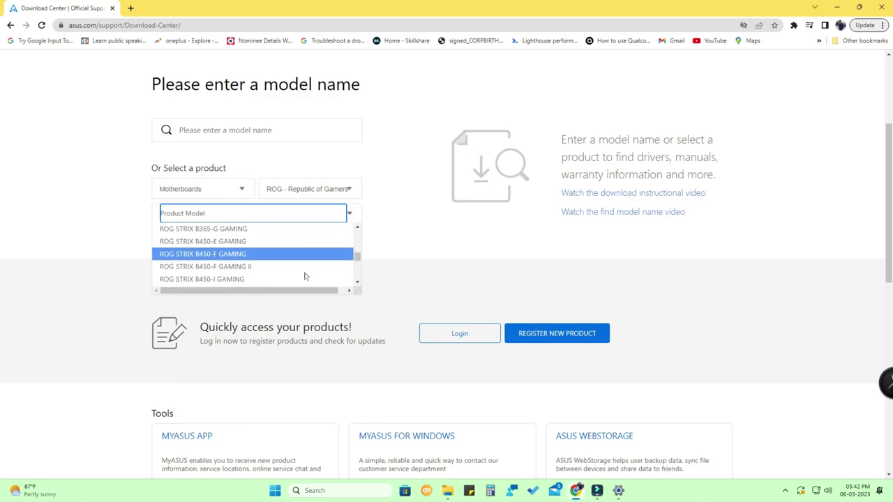
pyautogui.click(358, 283)
pyautogui.moveTo(358, 283); pyautogui.dragTo(357, 282)
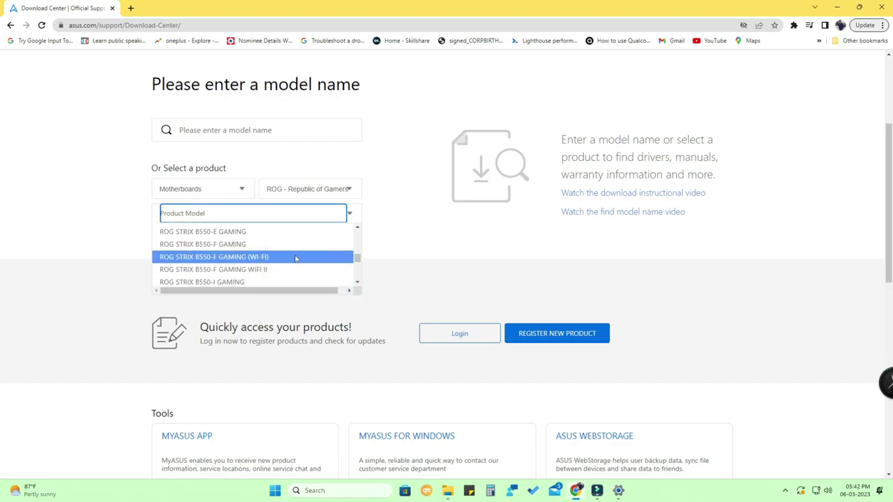
pyautogui.click(295, 256)
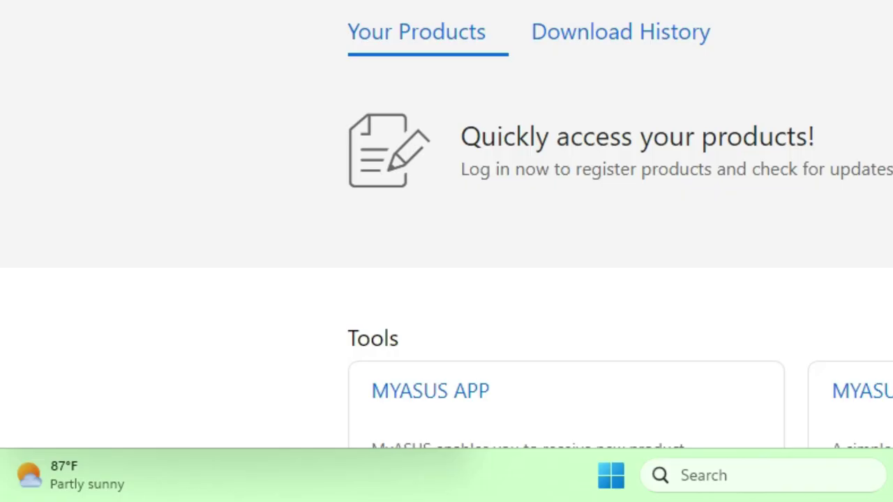
# Step: Run msinfo32 to confirm BaseBoard Product is ROG STRIX B550-F GAMING (WI-FI), then minimize it
pyautogui.press('super+r')
pyautogui.click(186, 335)
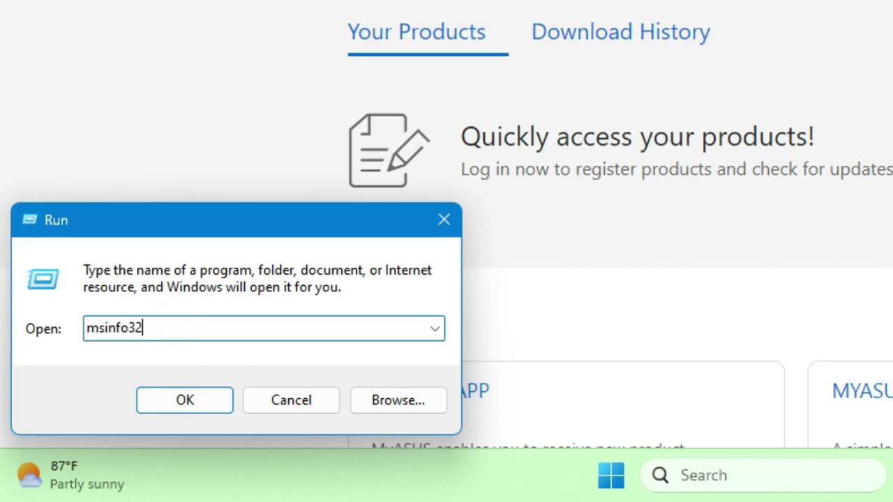
pyautogui.click(211, 403)
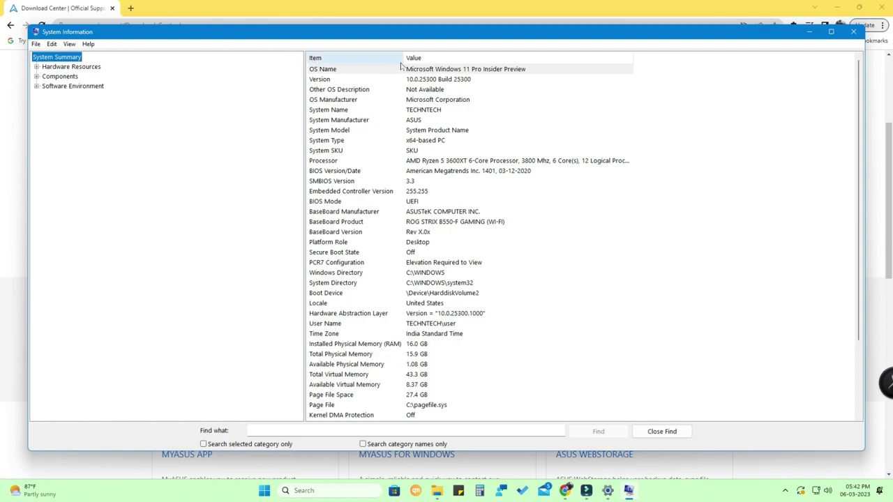
pyautogui.click(372, 223)
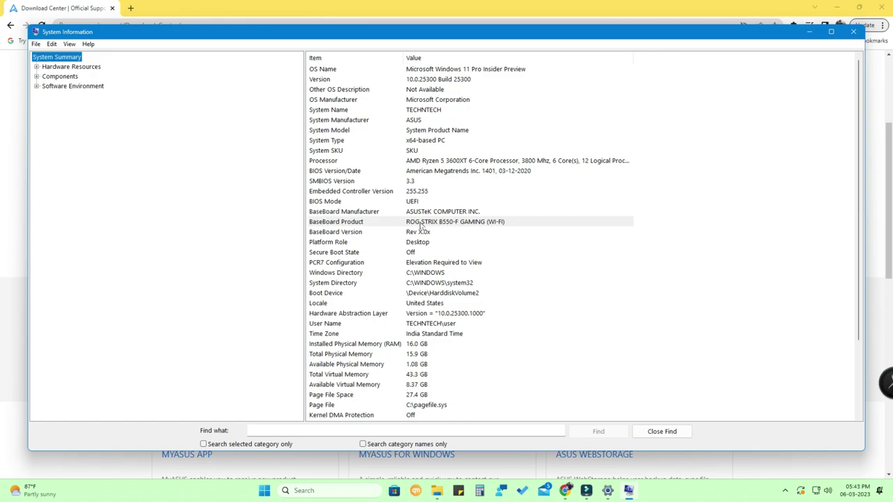
pyautogui.click(808, 32)
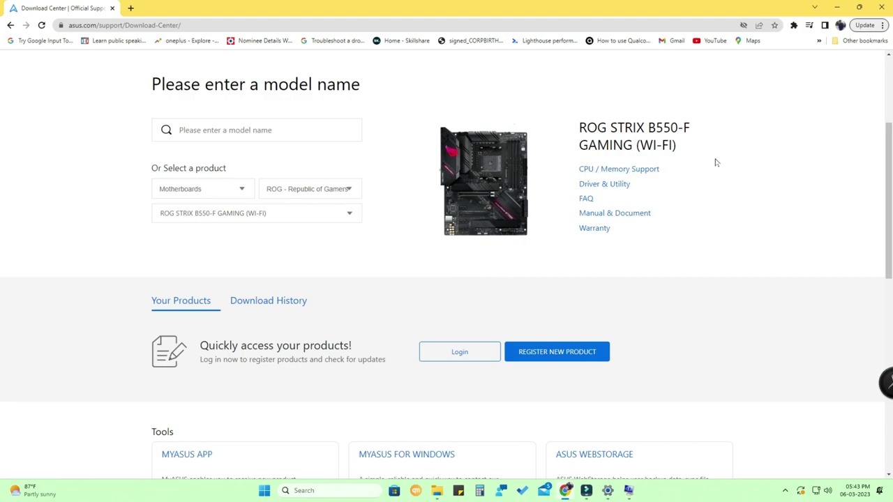
# Step: Open Driver & Utility and list the drivers for Windows 11 64-bit
pyautogui.click(617, 185)
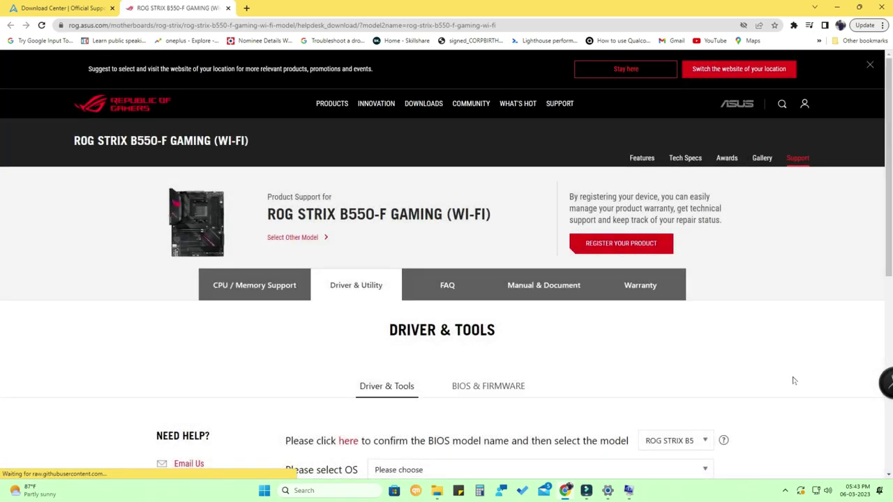
pyautogui.scroll(-3, 767, 339)
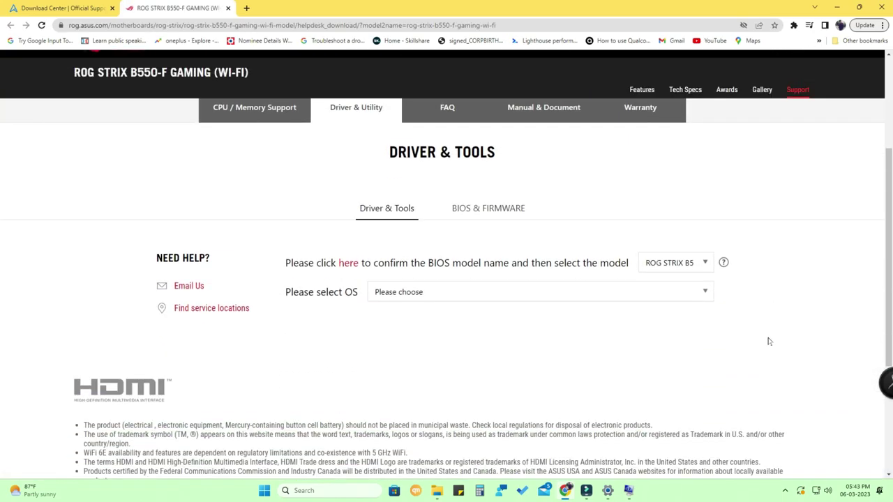
pyautogui.click(459, 291)
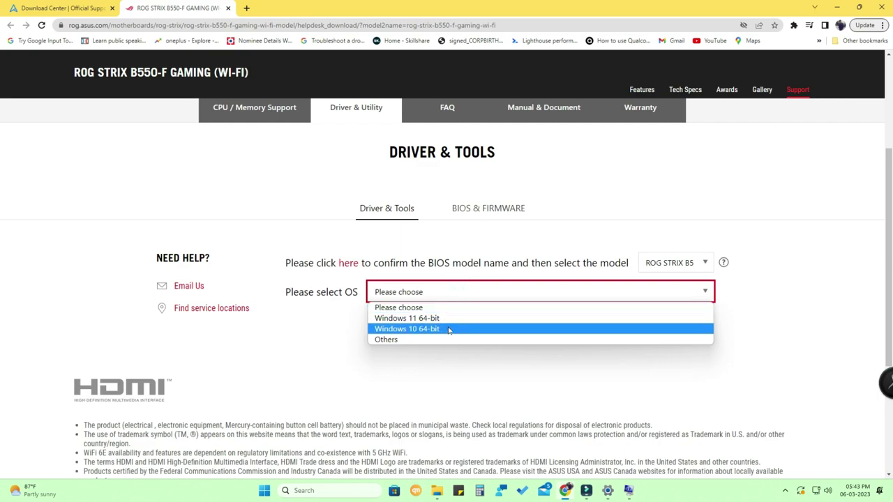
pyautogui.click(444, 320)
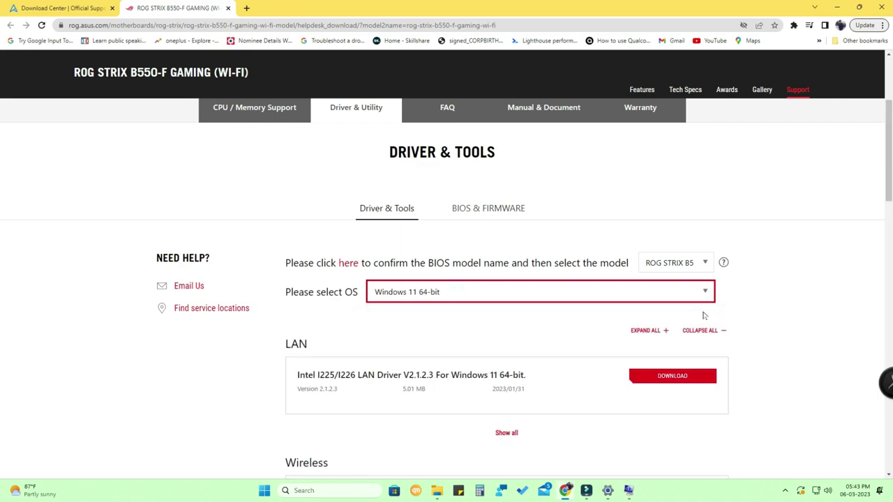
# Step: Show all Software and Utility entries, including AI Suite 3, then show the desktop
pyautogui.scroll(-3, 558, 335)
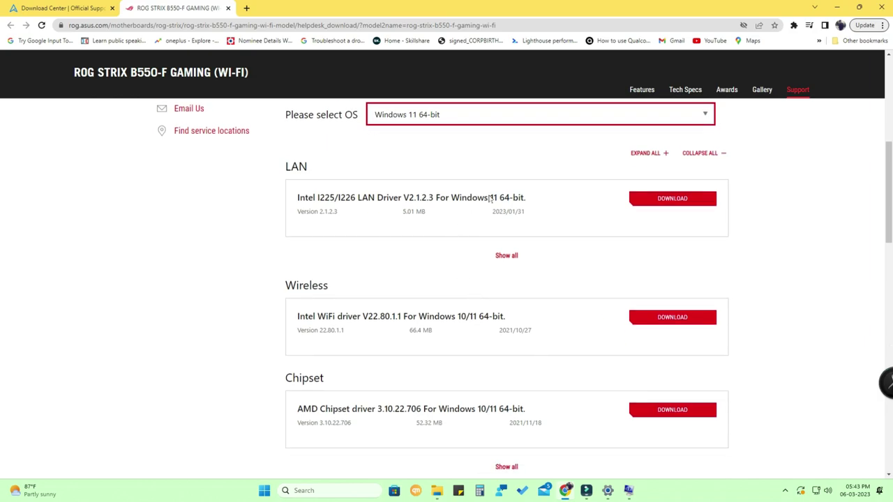
pyautogui.scroll(3, 614, 265)
pyautogui.scroll(-9, 592, 289)
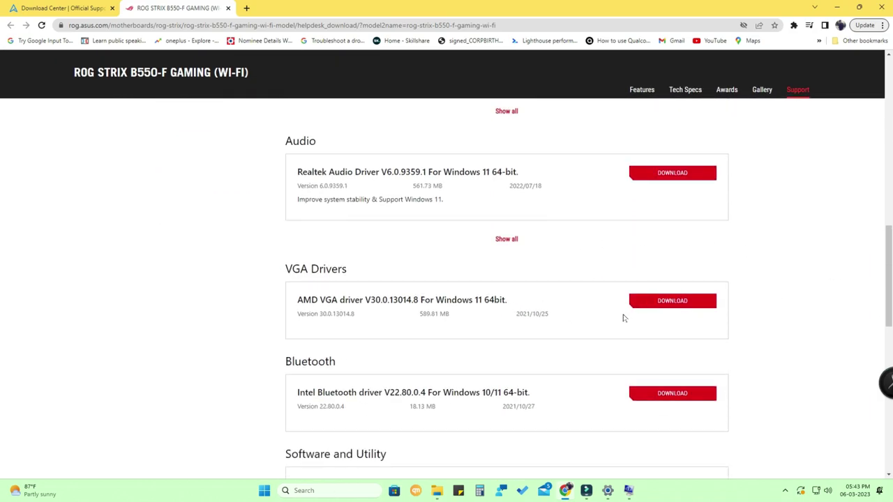
pyautogui.scroll(-3, 624, 315)
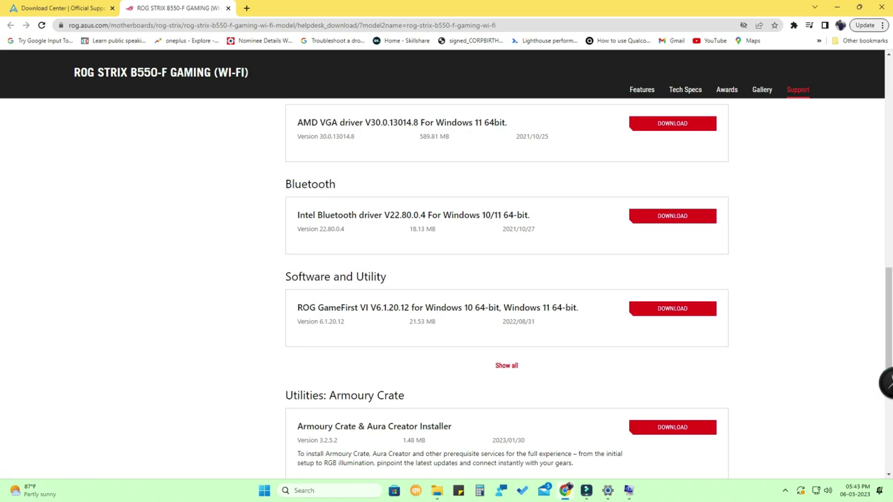
pyautogui.click(515, 368)
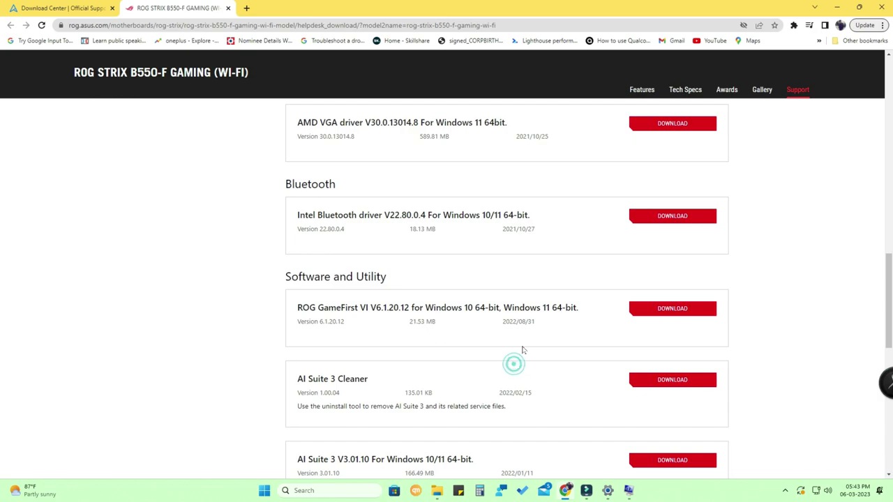
pyautogui.scroll(-3, 522, 333)
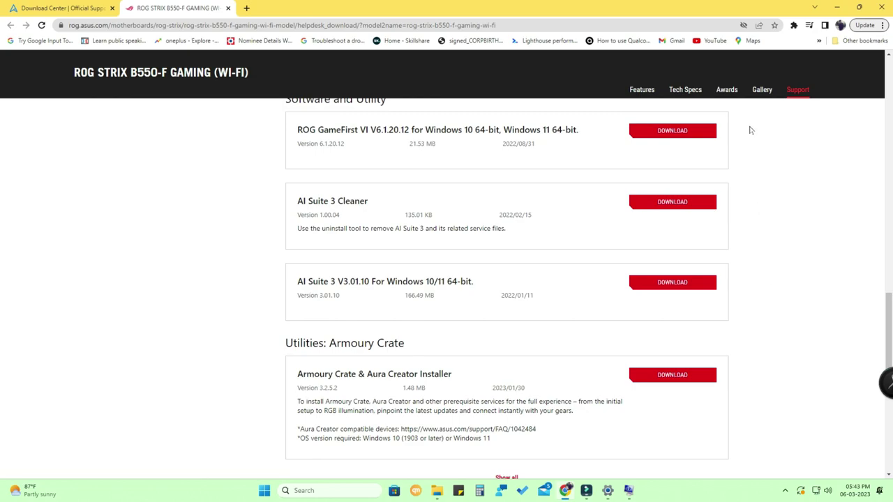
pyautogui.press('super+d')
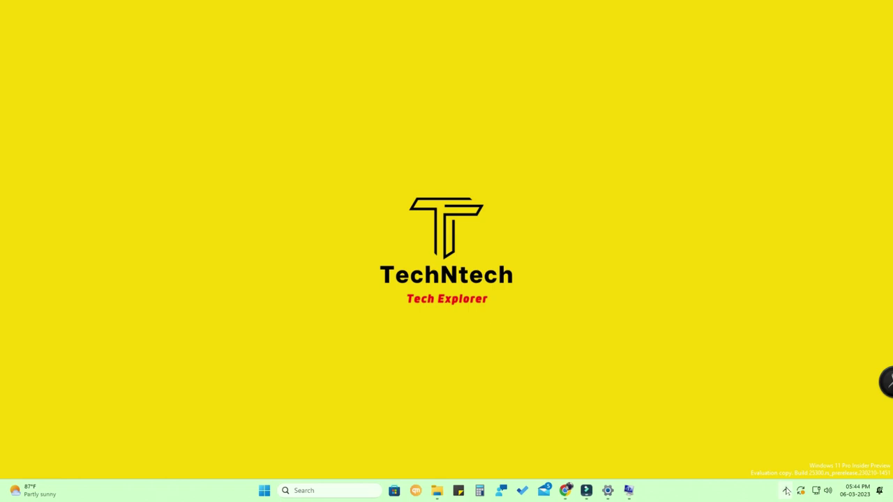
# Step: Launch AI Suite 3 from the tray, open Fan Xpert 4 and centre Chassis Fan 1
pyautogui.click(785, 491)
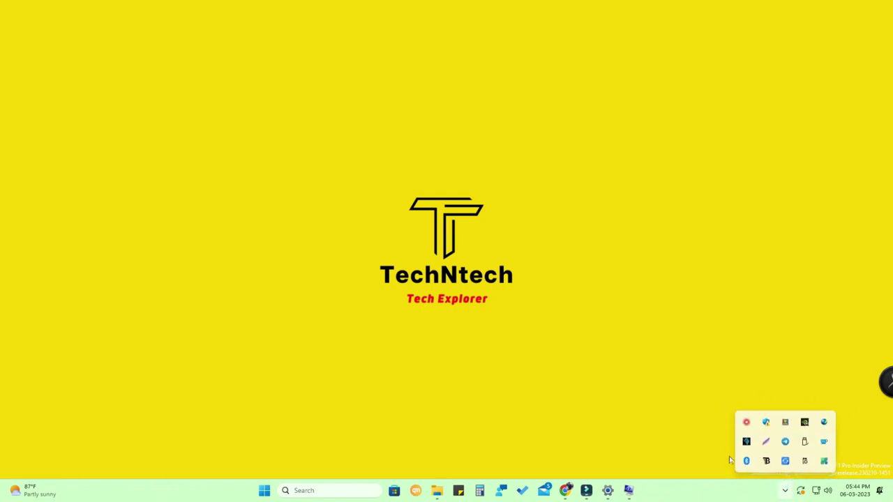
pyautogui.click(745, 442)
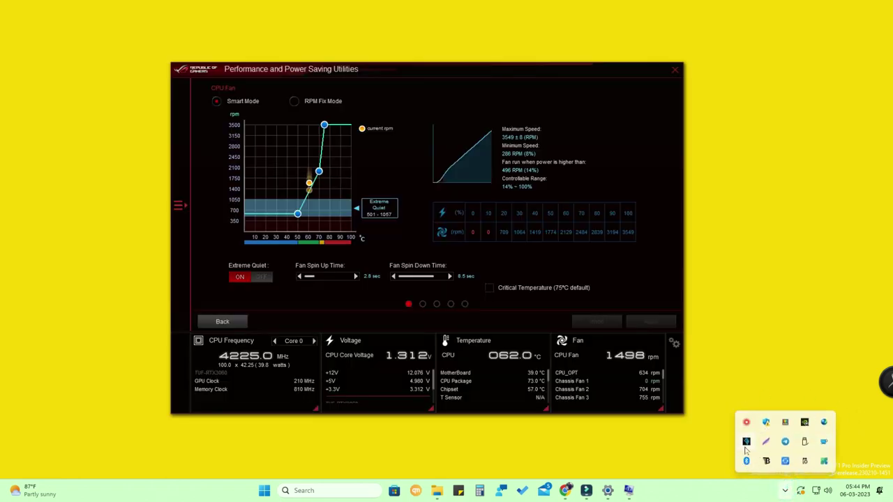
pyautogui.click(221, 321)
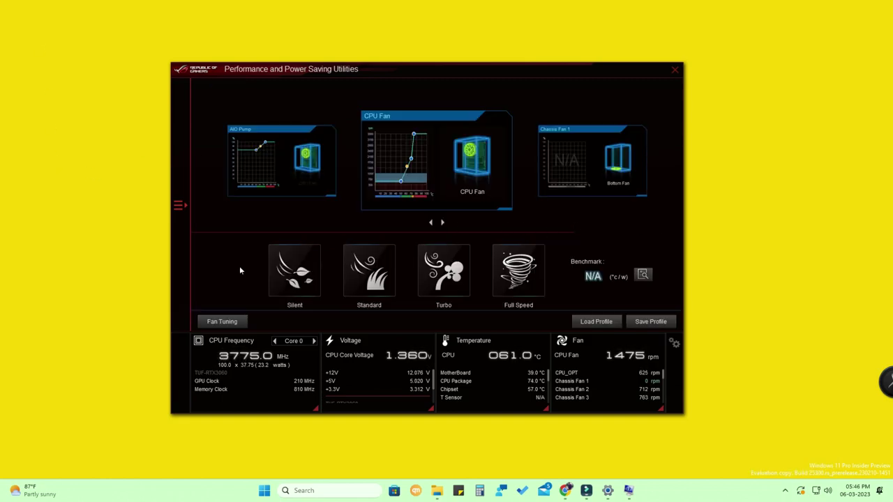
pyautogui.click(180, 206)
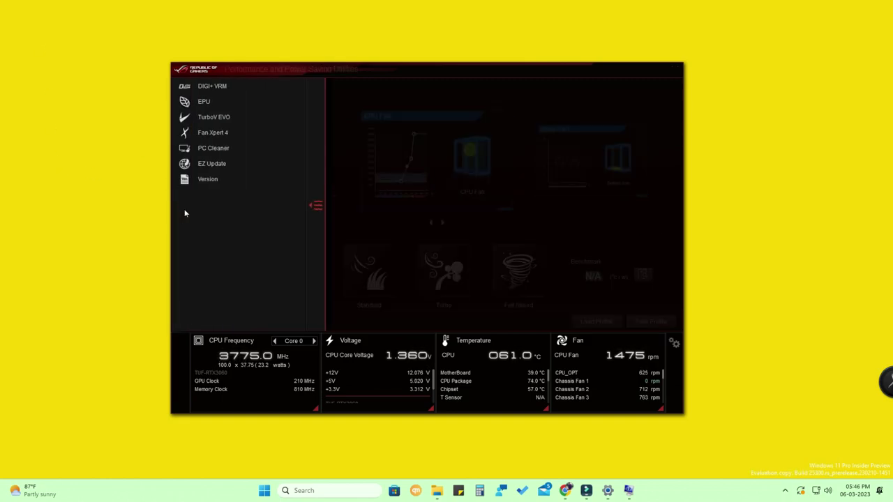
pyautogui.click(233, 136)
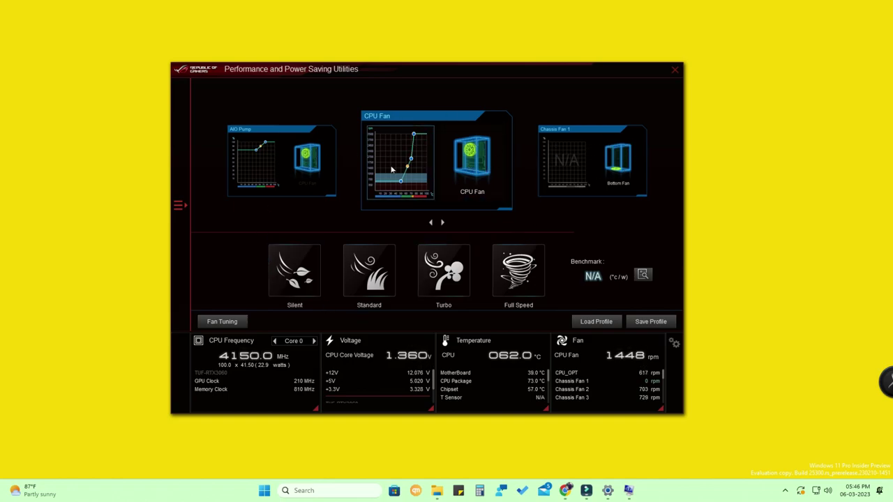
pyautogui.click(442, 222)
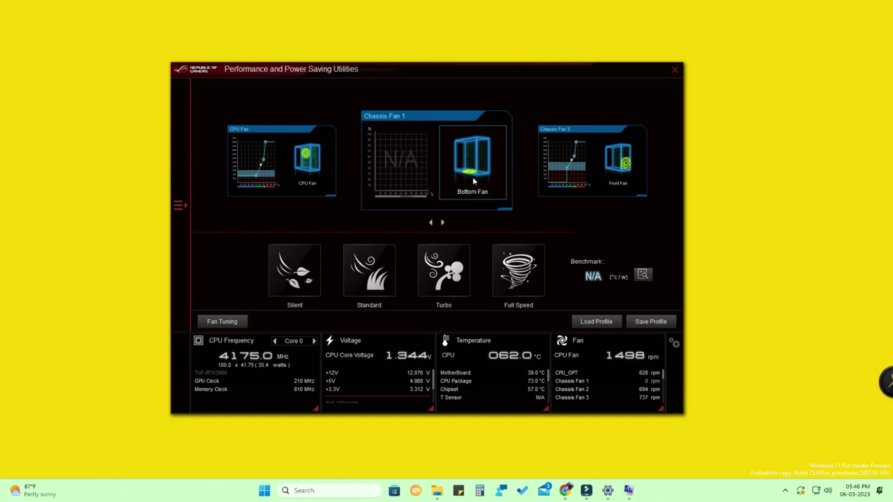
# Step: Check Chassis Fan 1's naming settings, then step through Chassis Fan 2, 3 and the AIO Pump
pyautogui.click(479, 168)
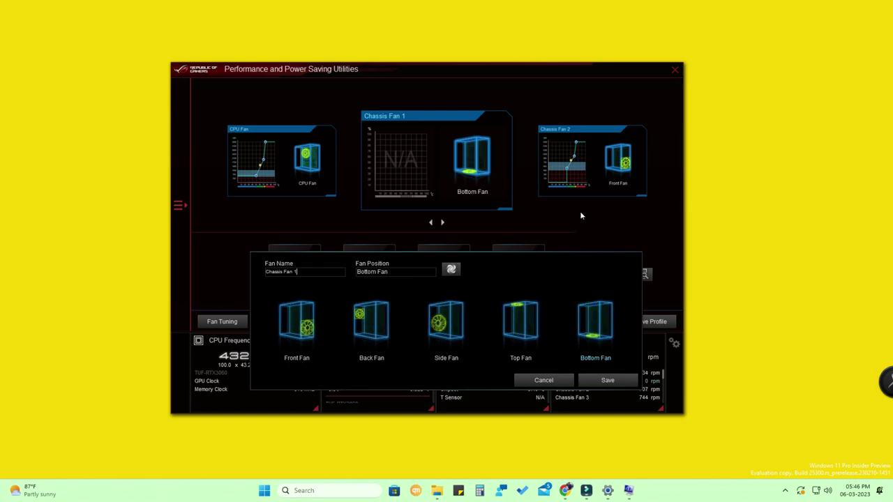
pyautogui.click(572, 380)
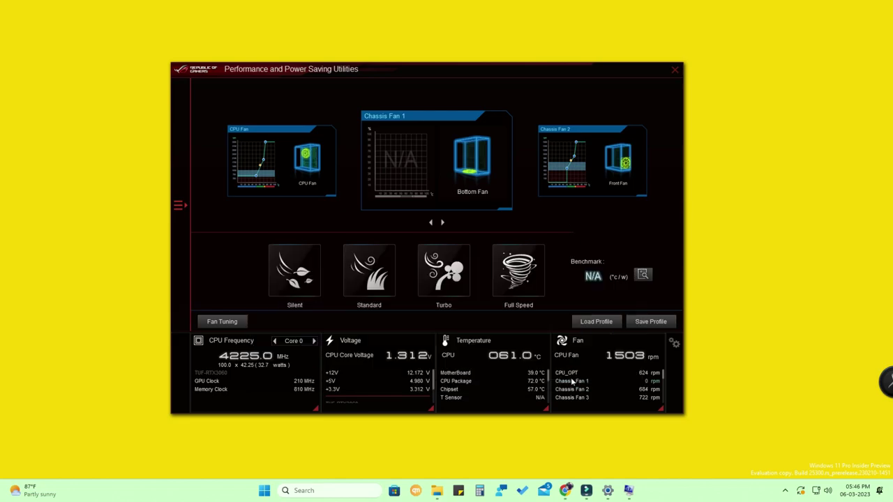
pyautogui.click(443, 222)
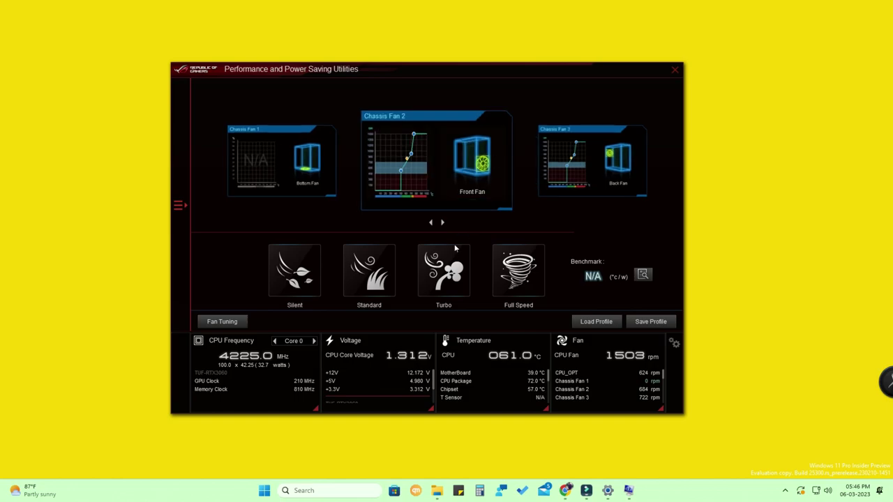
pyautogui.click(442, 221)
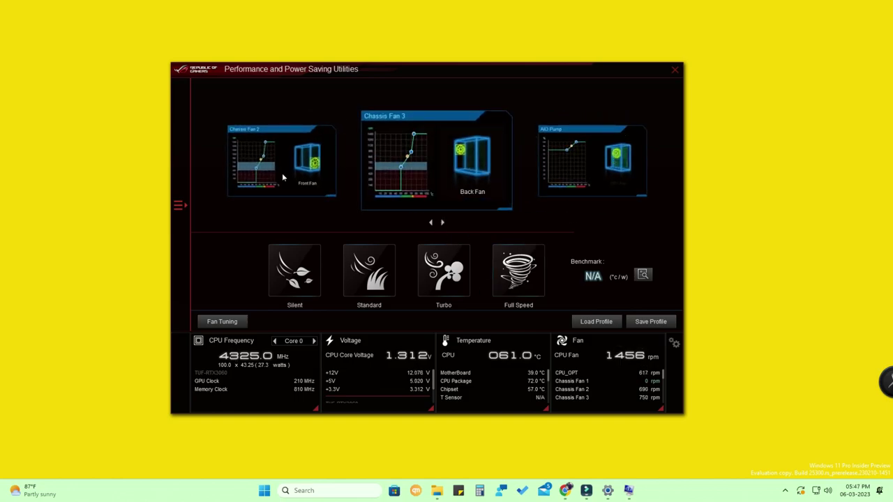
pyautogui.click(442, 223)
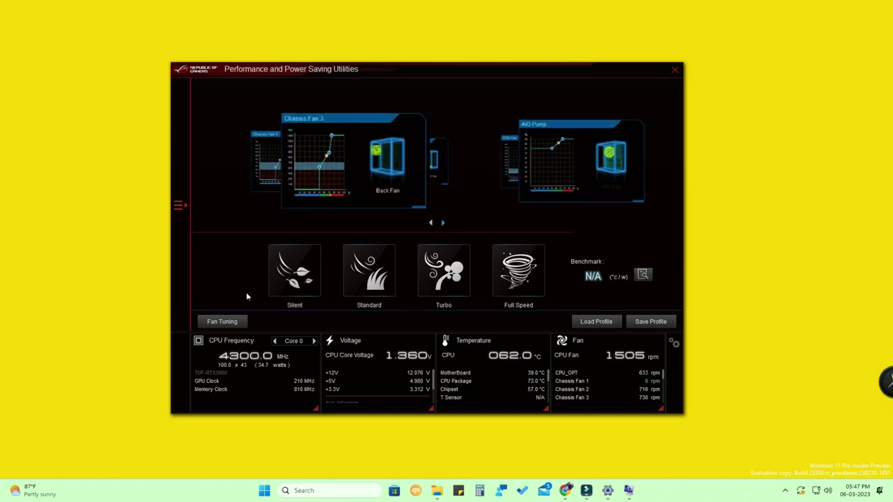
# Step: Switch the fans to Standard mode, recentre the CPU Fan, then apply Turbo mode
pyautogui.click(369, 271)
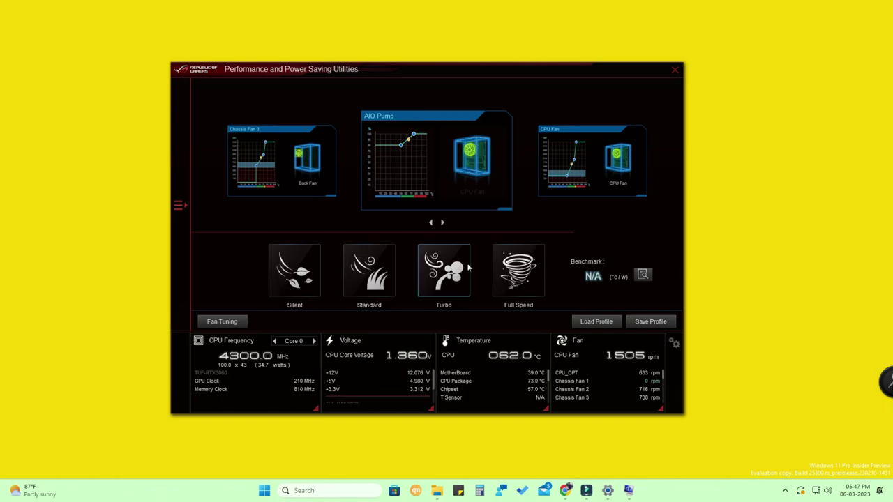
pyautogui.click(442, 223)
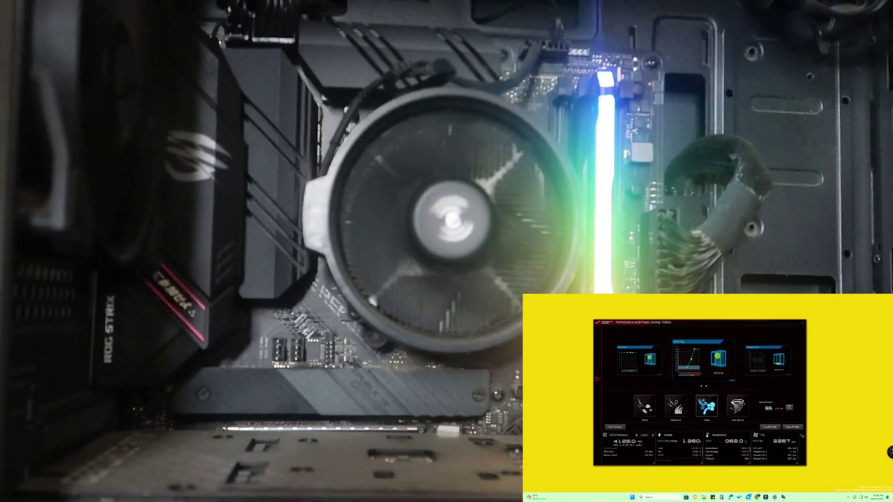
pyautogui.click(427, 255)
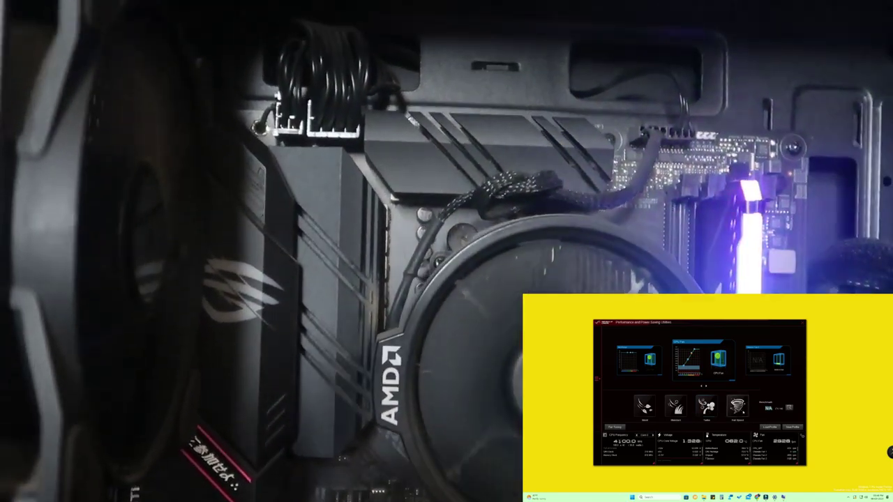
# Step: Run the fans at Full Speed with Chassis Fan 2, the Front Fan, centred
pyautogui.click(737, 406)
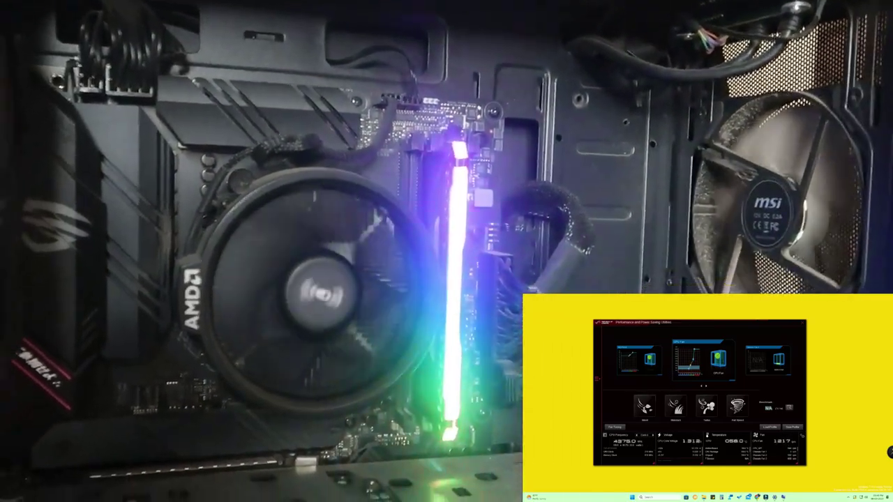
pyautogui.click(706, 386)
pyautogui.click(396, 215)
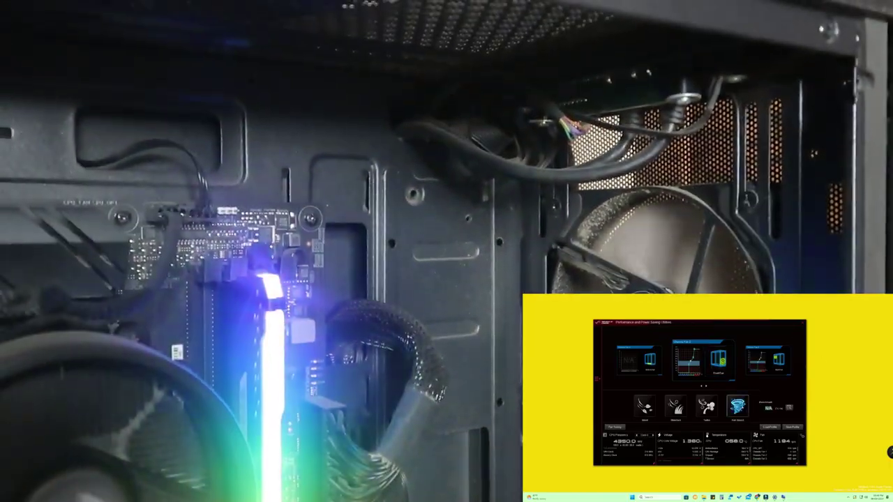
pyautogui.click(738, 406)
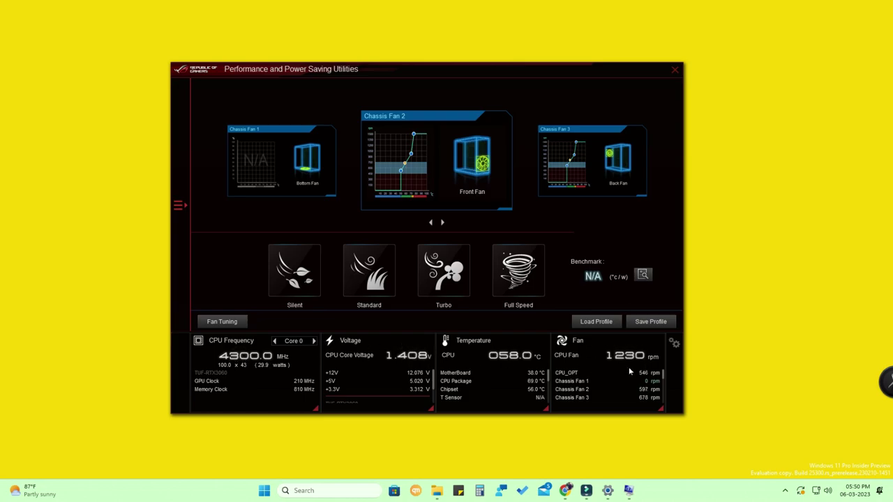
pyautogui.click(179, 205)
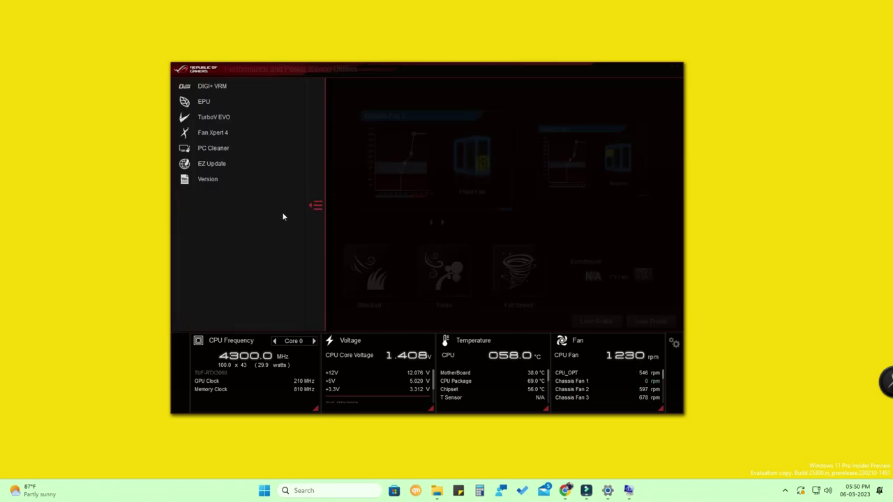
pyautogui.click(241, 147)
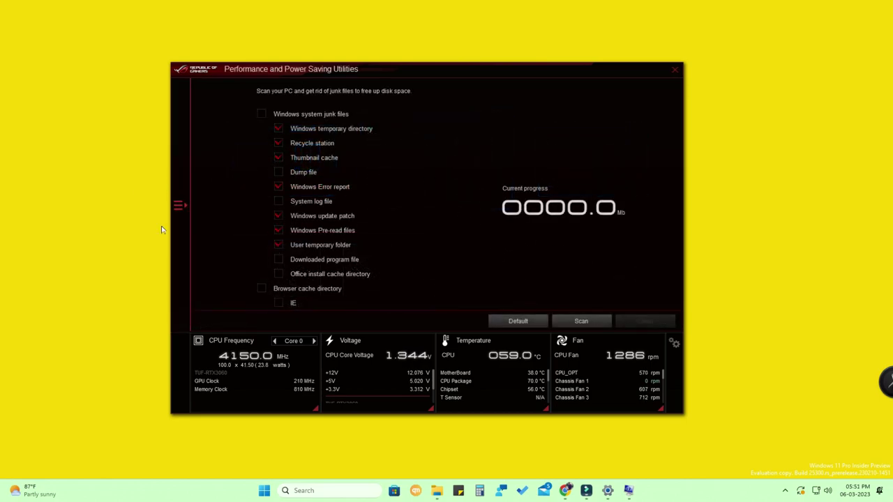
pyautogui.click(177, 209)
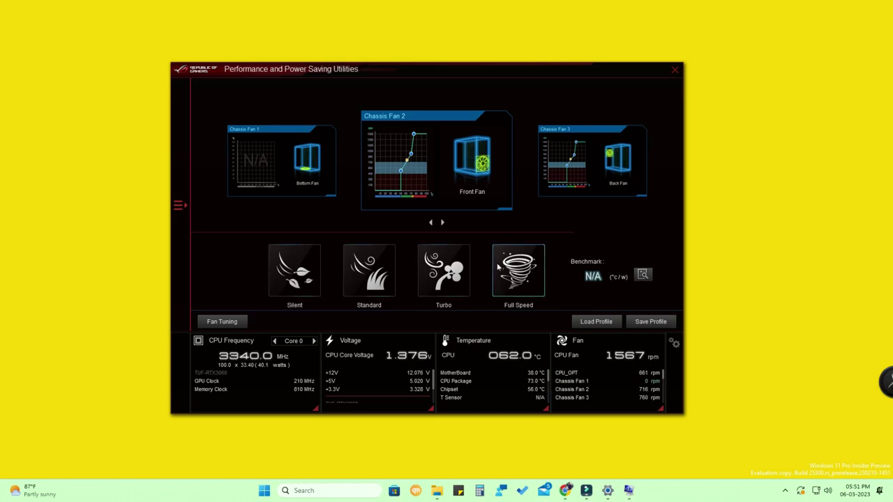
# Step: Review the saved fan profiles without loading one, then open Chassis Fan 2's Fan Tuning curve
pyautogui.click(591, 323)
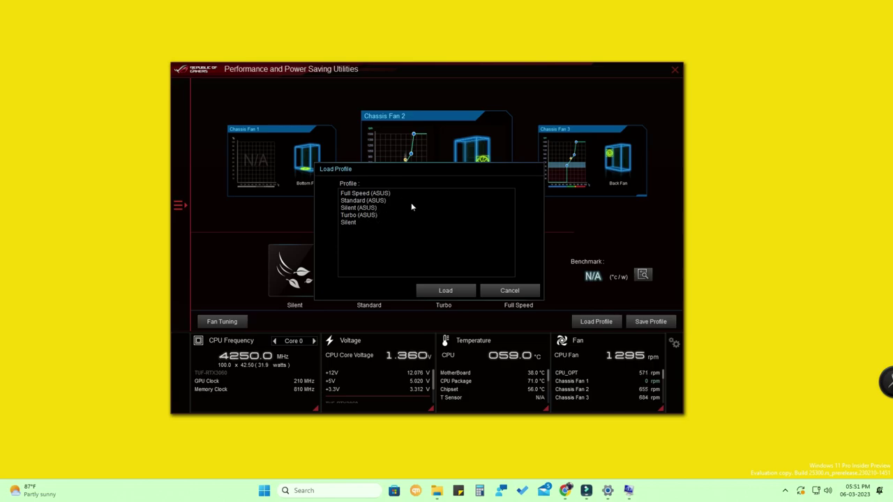
pyautogui.click(493, 288)
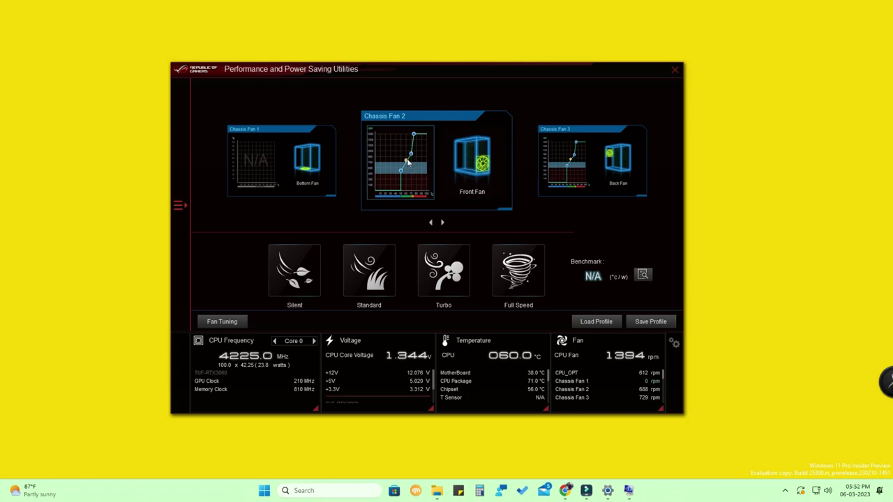
pyautogui.click(406, 161)
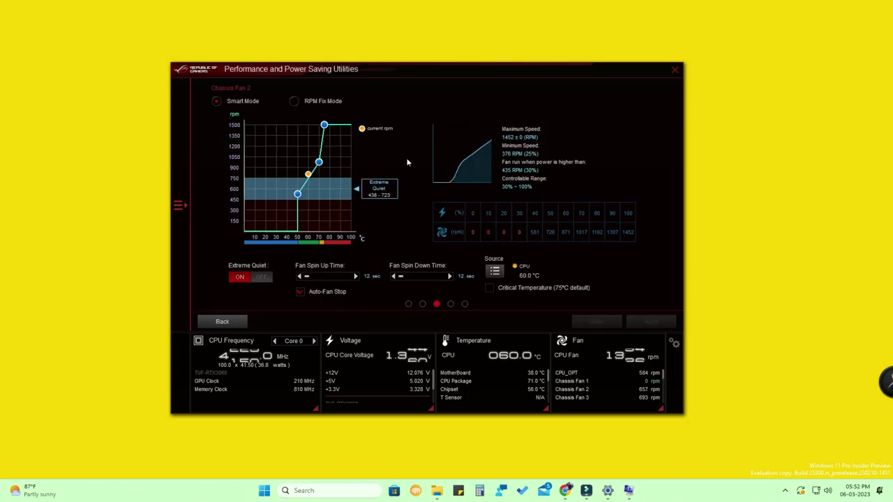
# Step: Toggle Chassis Fan 2's Extreme Quiet off and back on, then page through Chassis Fan 1 to the CPU Fan
pyautogui.click(262, 279)
pyautogui.click(242, 277)
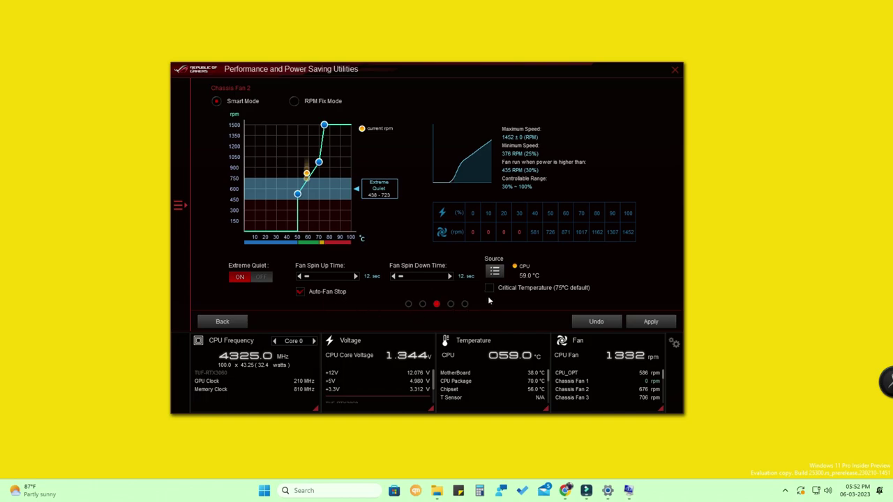
pyautogui.click(422, 304)
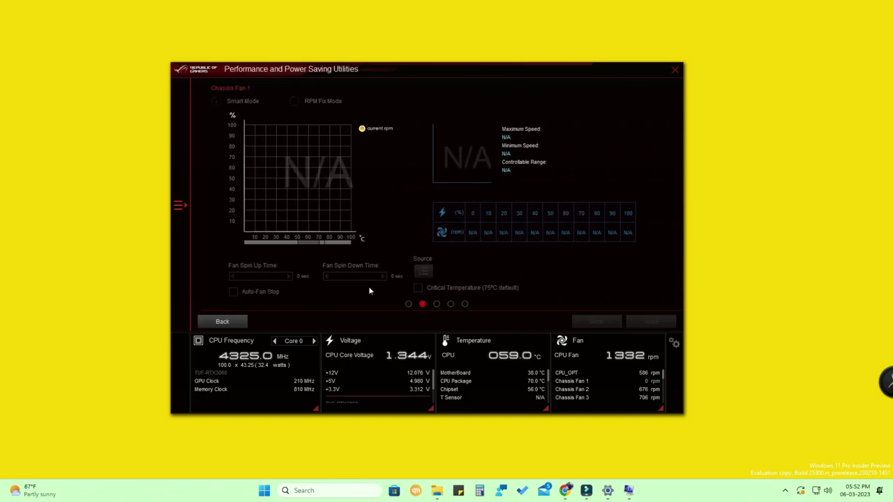
pyautogui.click(451, 304)
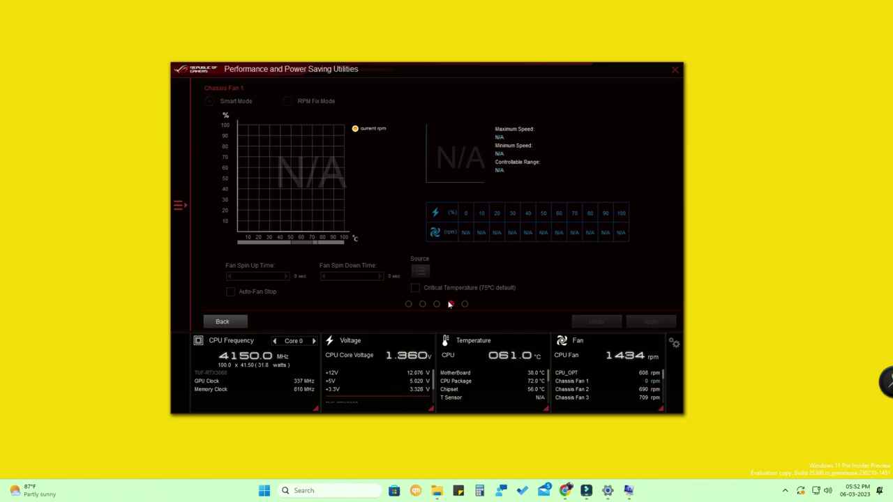